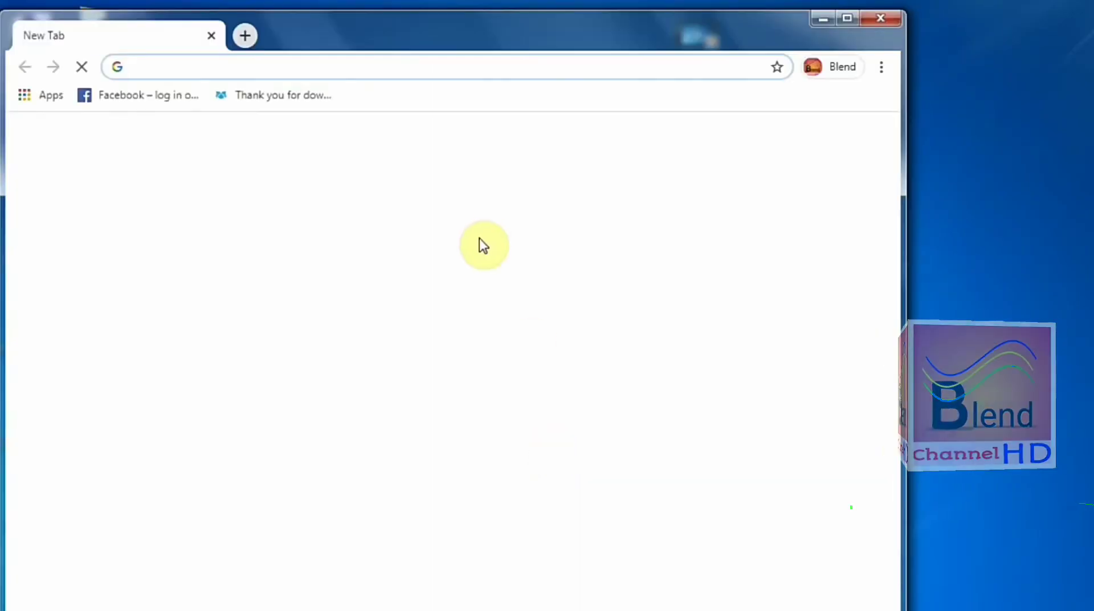
Maximize the Chrome window and click into the Google search box on the New Tab page
left_click(848, 21)
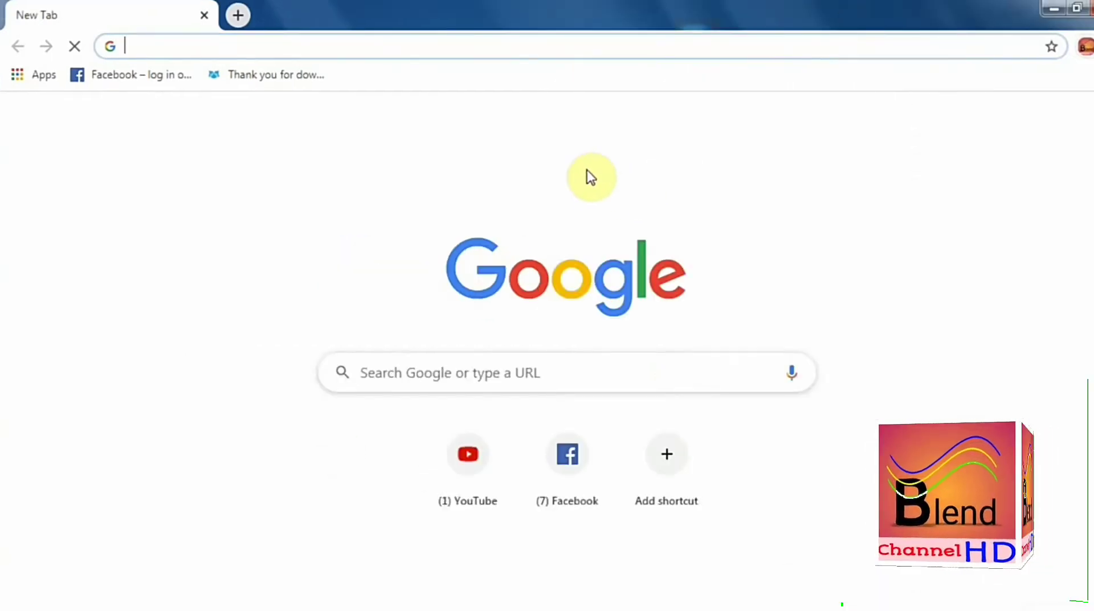
left_click(481, 373)
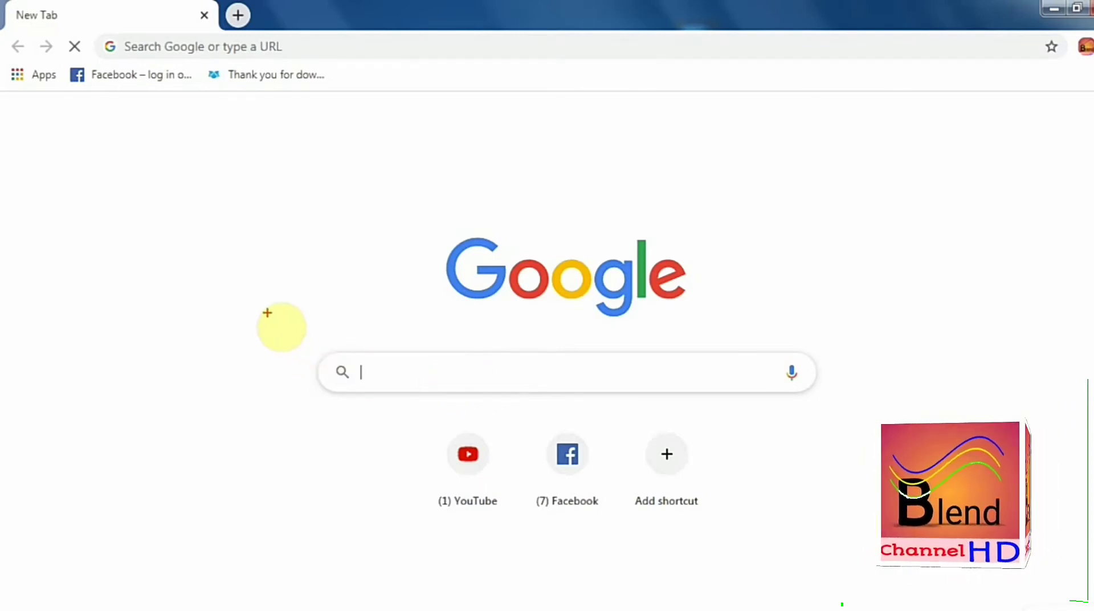
mouse_move(269, 280)
left_mouse_down()
mouse_move(351, 454)
mouse_move(911, 488)
mouse_move(823, 486)
left_mouse_up()
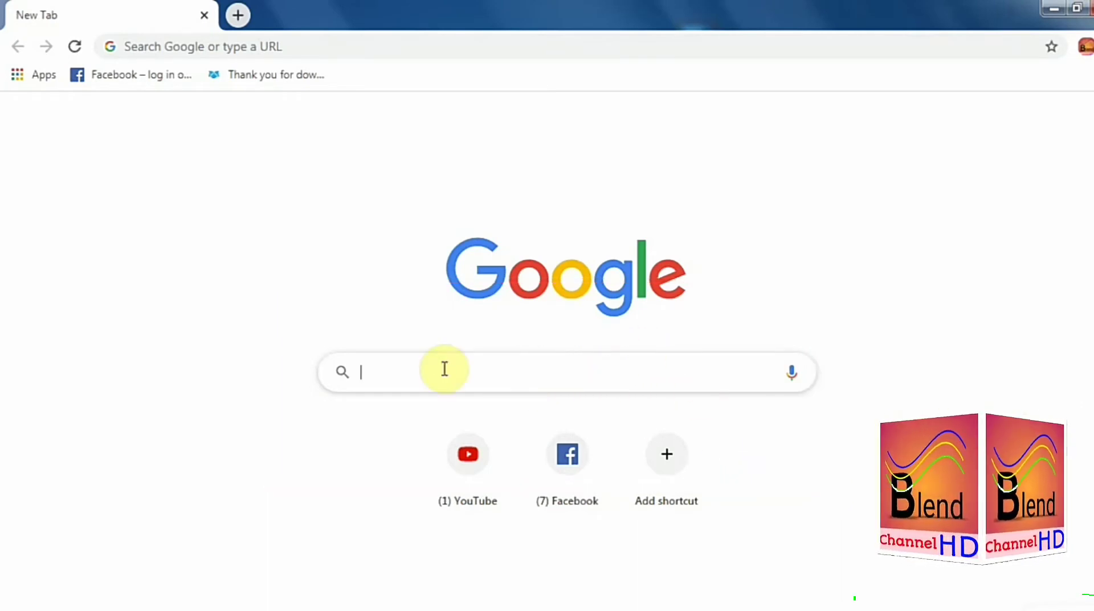
Search for 'google' from the address bar after dismissing the suggestion list
type("goo")
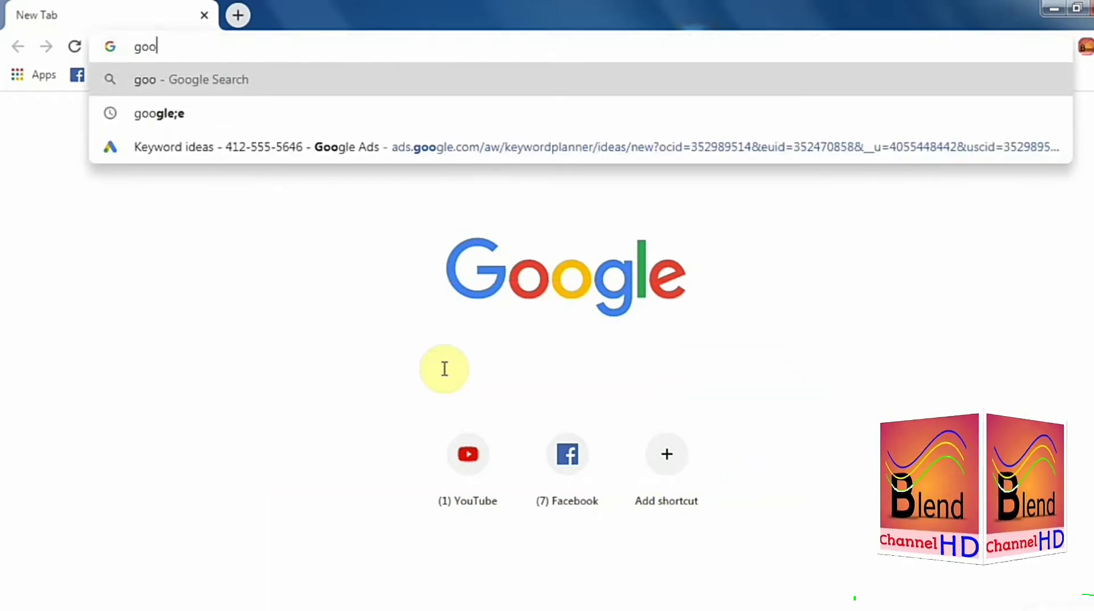
type("gle")
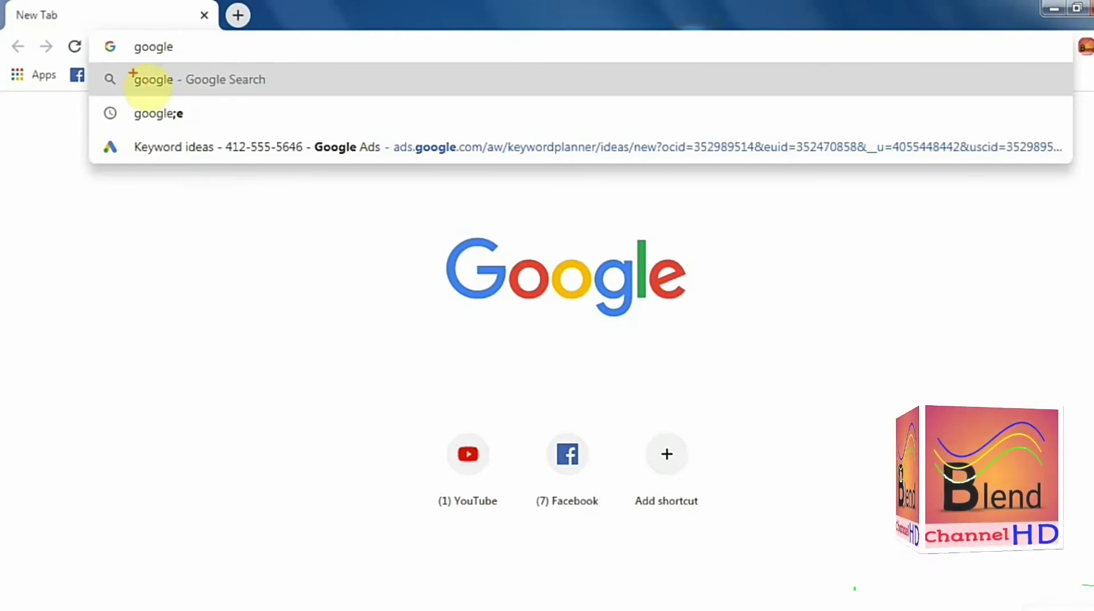
left_click_drag(85, 22, 309, 83)
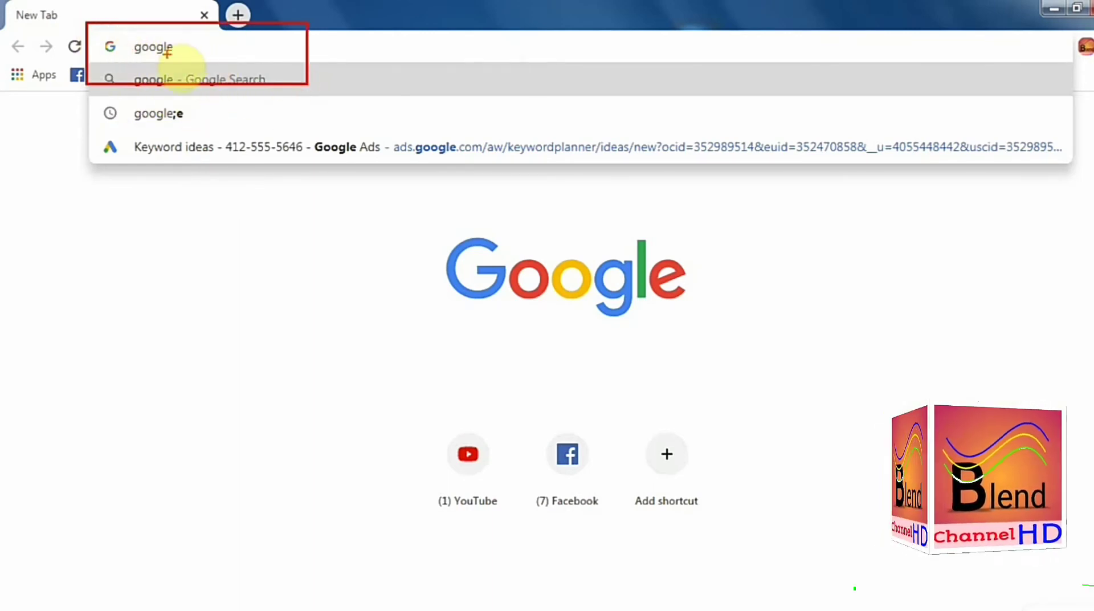
key("Escape")
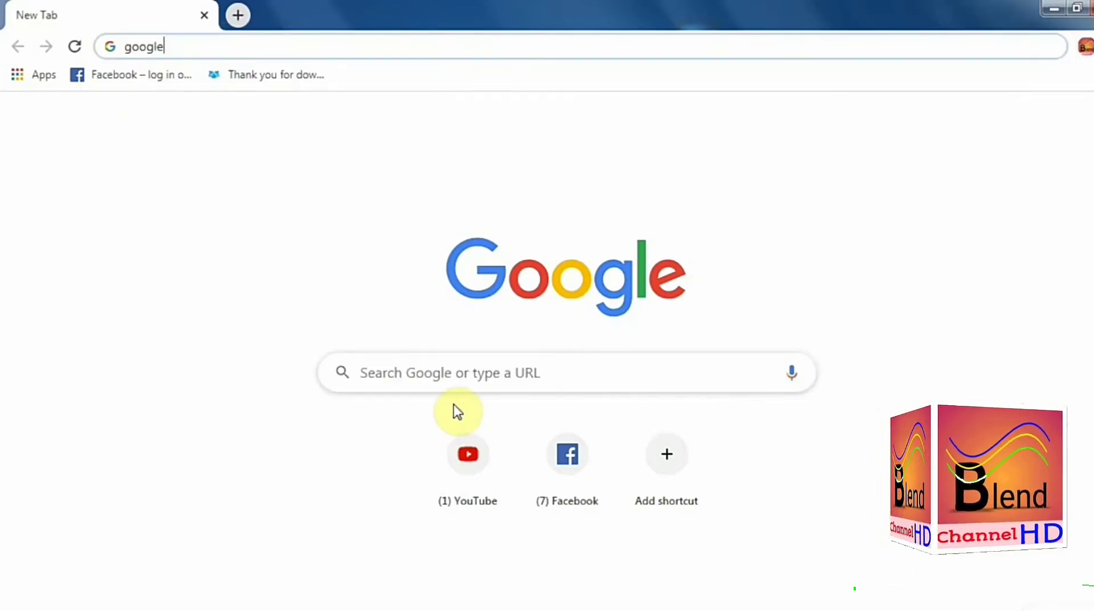
key("Return")
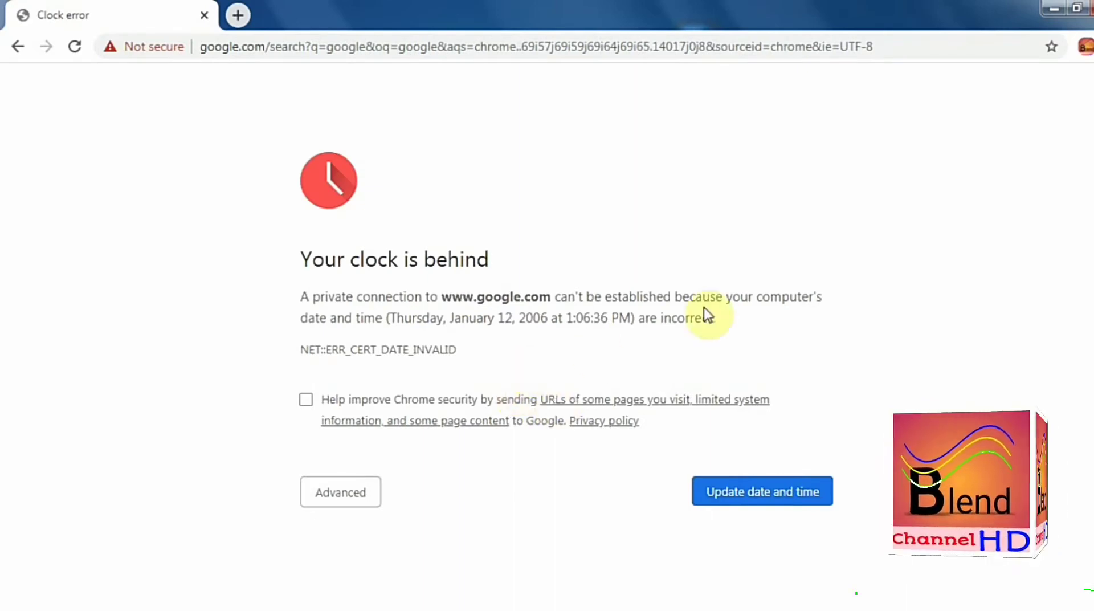
Reload the 'Your clock is behind' error page, which still reports the 2006 date
mouse_move(259, 134)
left_mouse_down()
mouse_move(298, 436)
mouse_move(410, 560)
mouse_move(716, 581)
mouse_move(925, 560)
left_mouse_up()
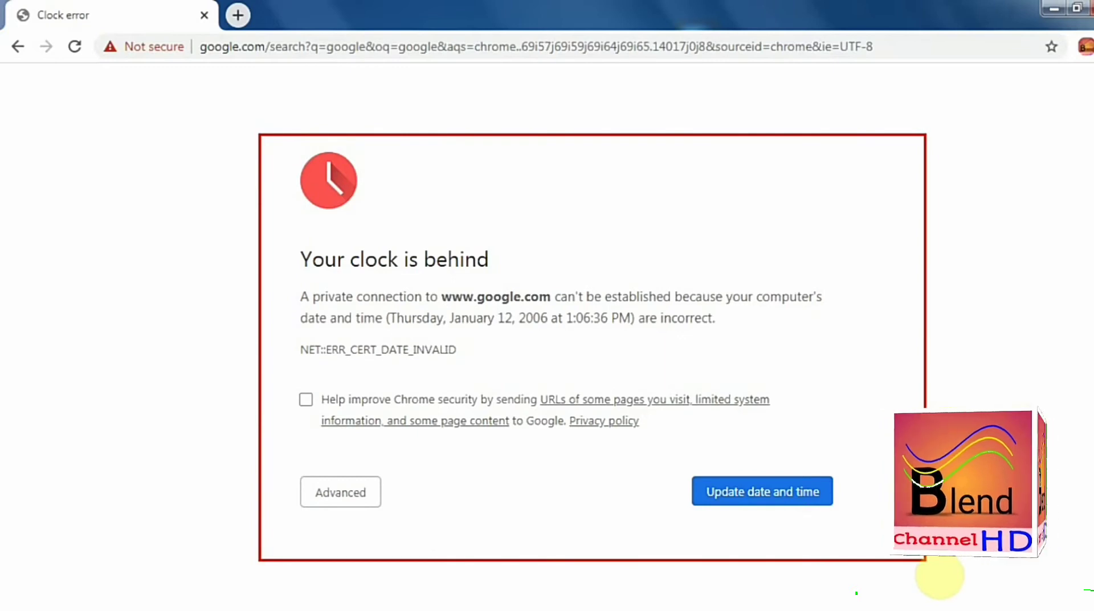
mouse_move(660, 444)
left_mouse_down()
mouse_move(678, 559)
mouse_move(848, 560)
mouse_move(853, 549)
left_mouse_up()
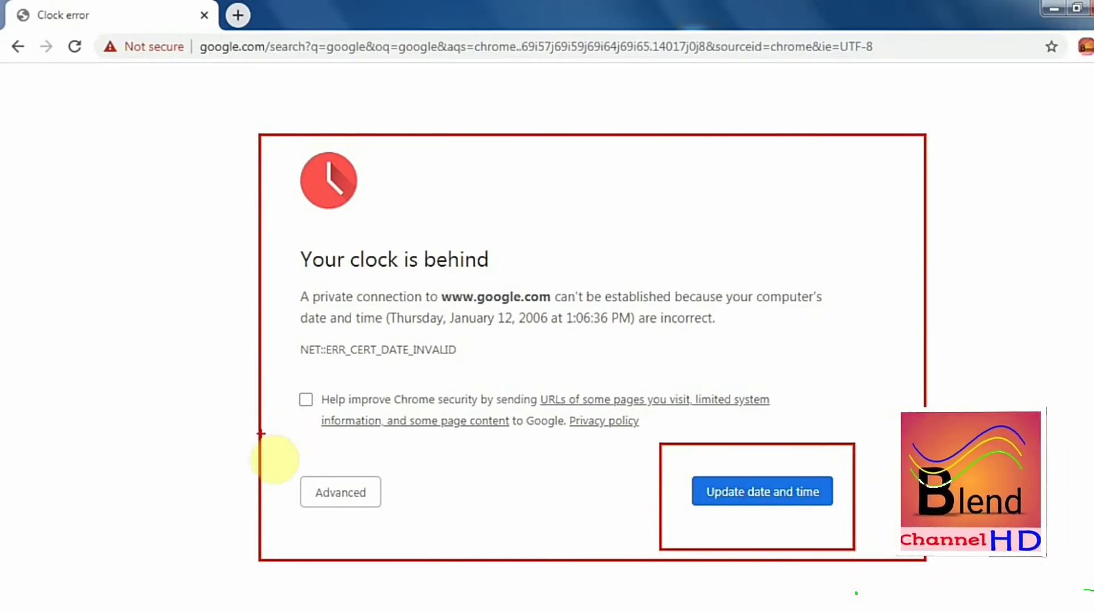
mouse_move(298, 446)
left_mouse_down()
mouse_move(298, 542)
mouse_move(396, 539)
left_mouse_up()
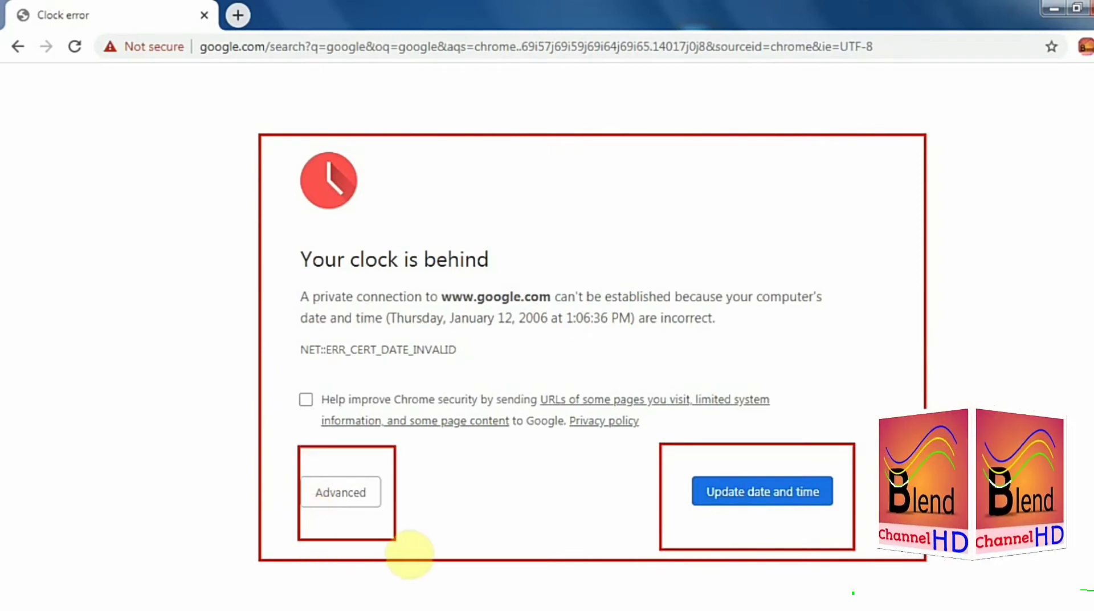
mouse_move(291, 238)
left_mouse_down()
mouse_move(335, 349)
mouse_move(563, 397)
mouse_move(714, 393)
mouse_move(762, 326)
mouse_move(831, 391)
mouse_move(872, 390)
left_mouse_up()
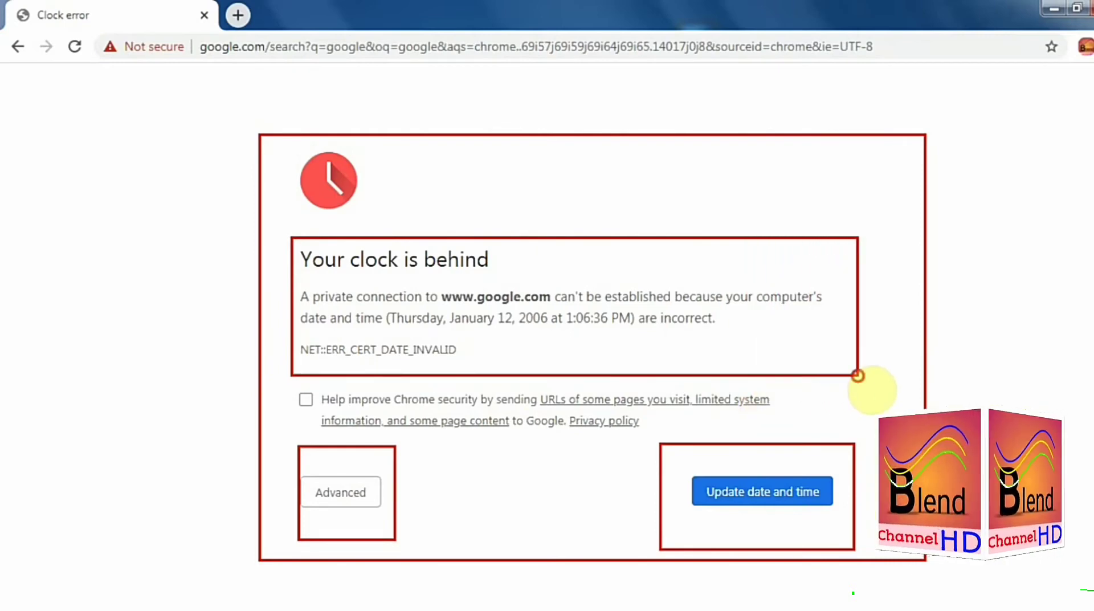
key("e")
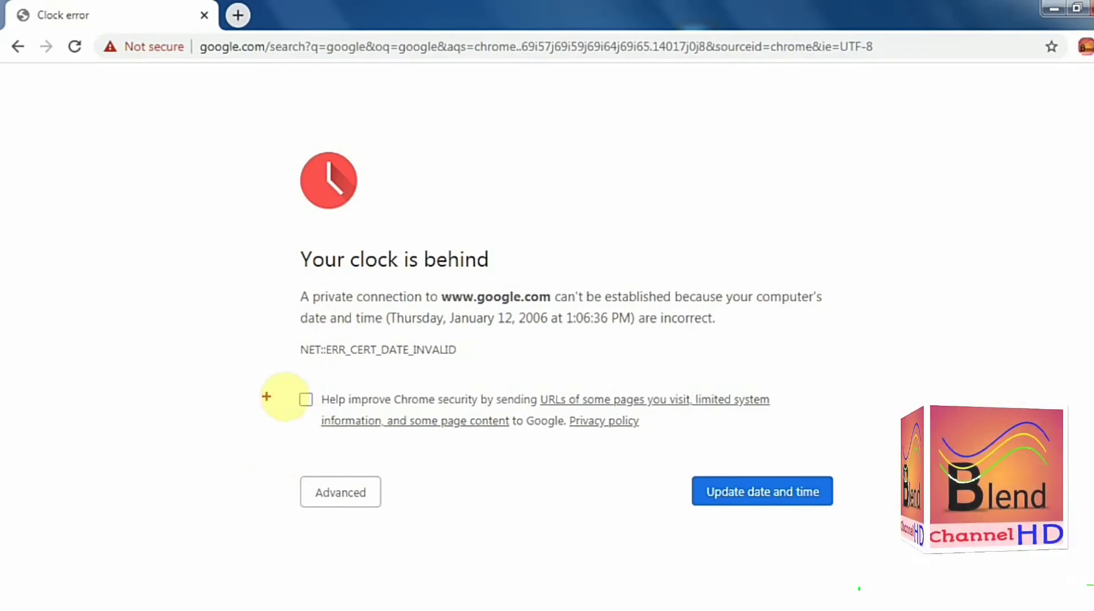
mouse_move(284, 373)
left_mouse_down()
mouse_move(296, 462)
mouse_move(798, 461)
mouse_move(816, 461)
mouse_move(820, 444)
left_mouse_up()
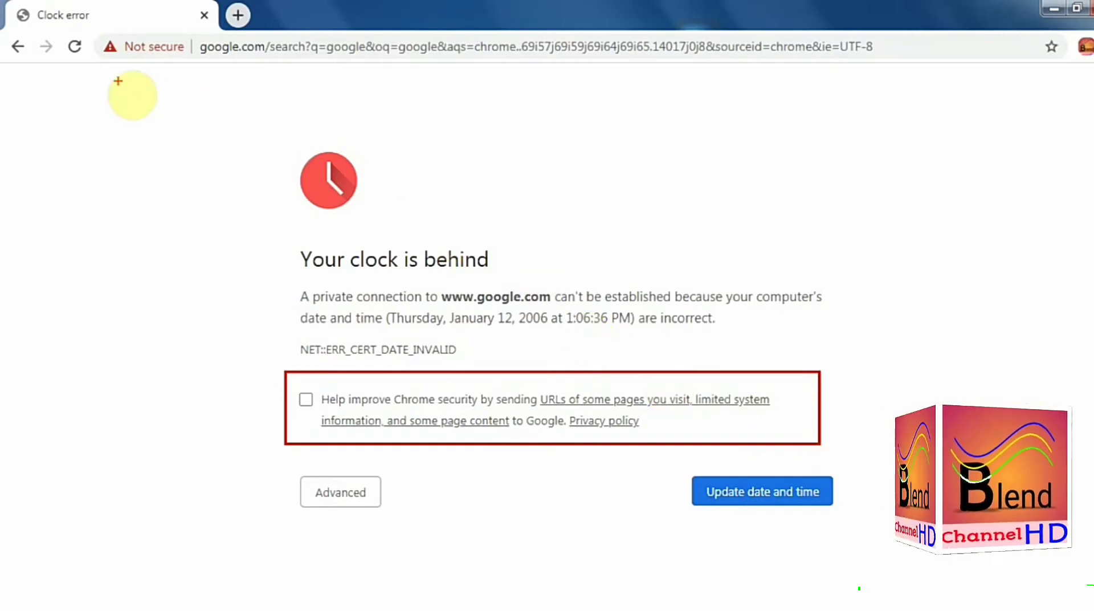
mouse_move(96, 9)
left_mouse_down()
mouse_move(232, 110)
mouse_move(640, 110)
mouse_move(810, 94)
mouse_move(896, 103)
mouse_move(911, 93)
mouse_move(893, 80)
left_mouse_up()
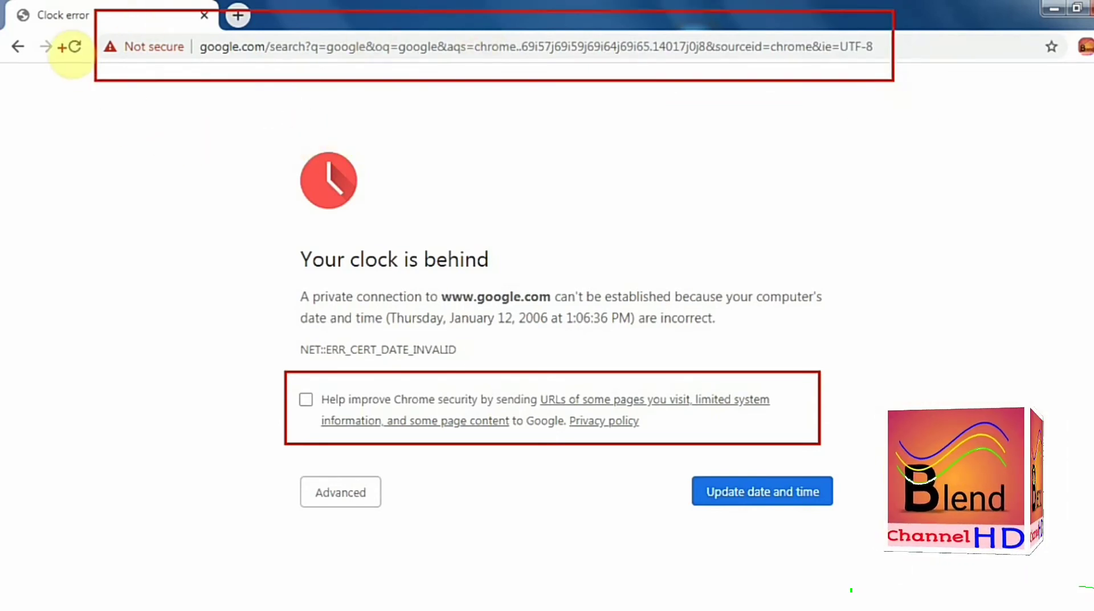
mouse_move(63, 21)
left_mouse_down()
mouse_move(95, 25)
mouse_move(108, 102)
mouse_move(96, 89)
left_mouse_up()
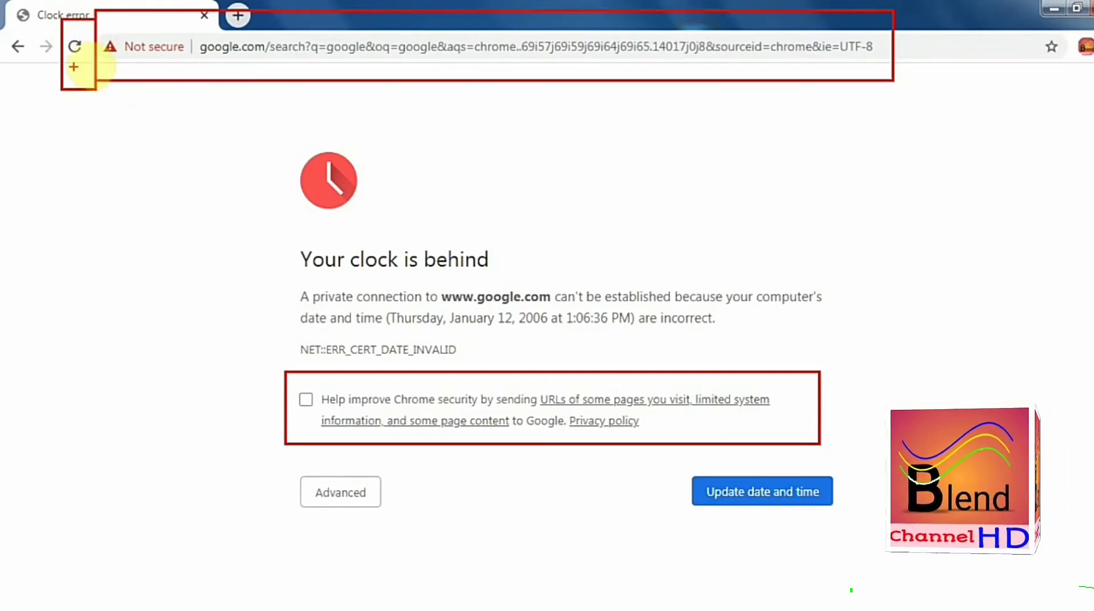
key("F5")
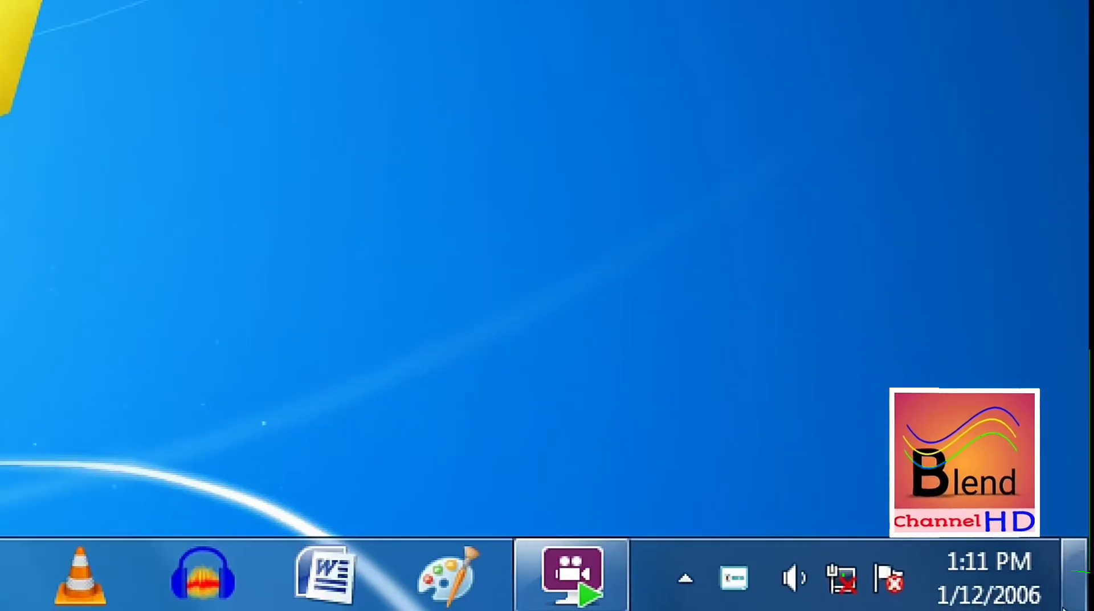
mouse_move(1054, 600)
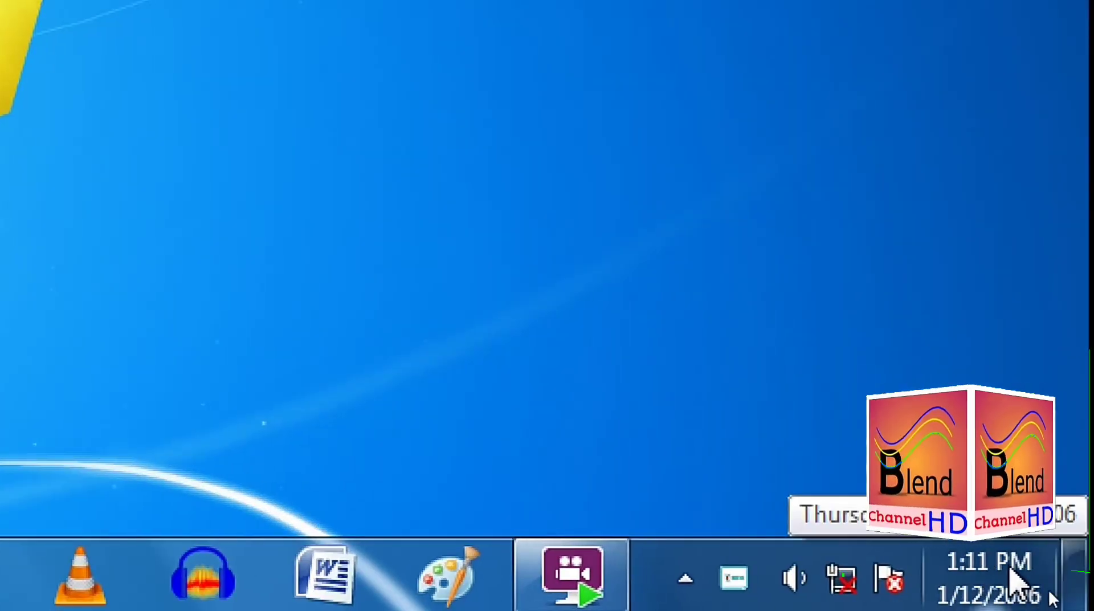
left_click(1015, 575)
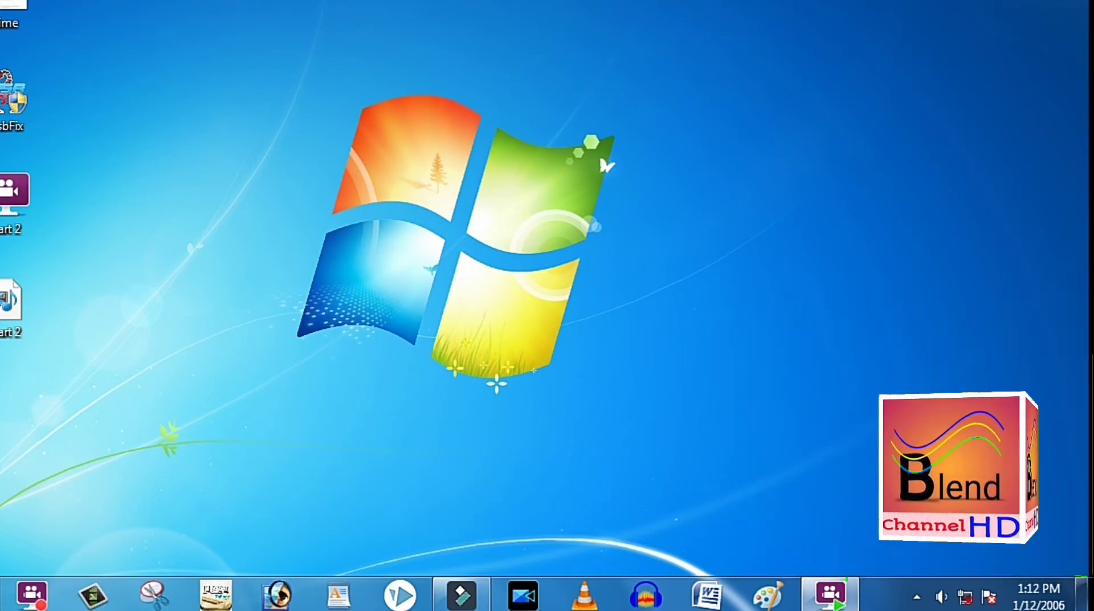
left_click(1035, 605)
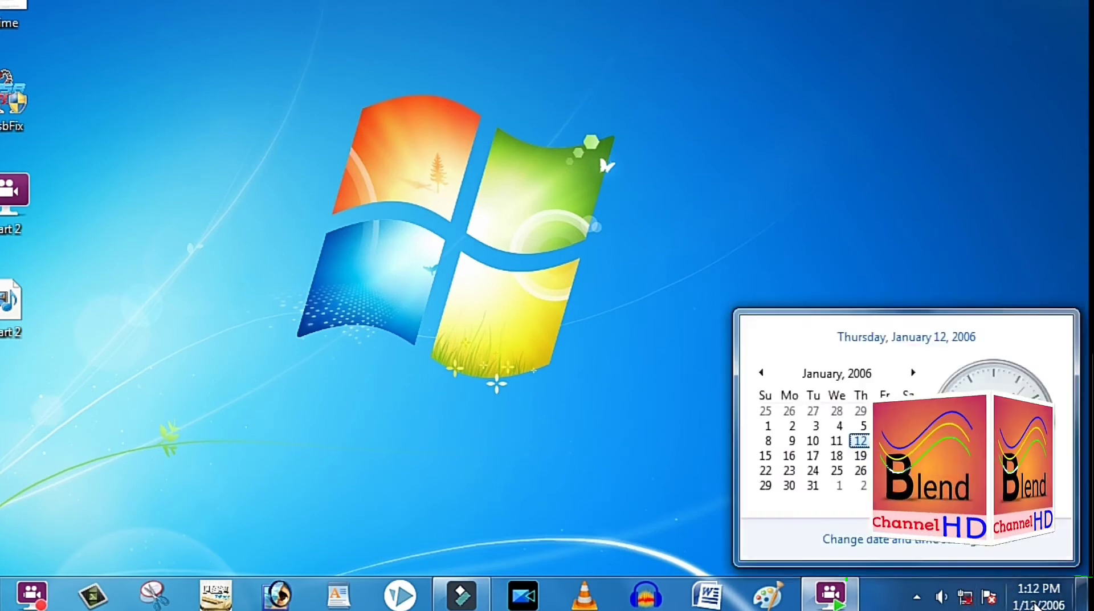
left_click(926, 541)
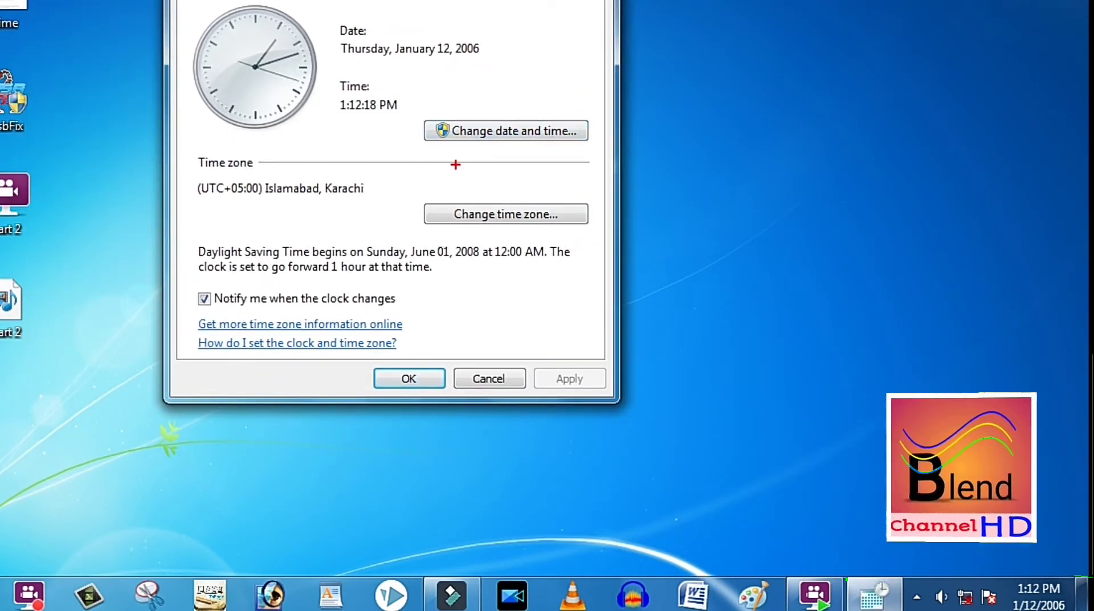
left_click_drag(405, 110, 602, 167)
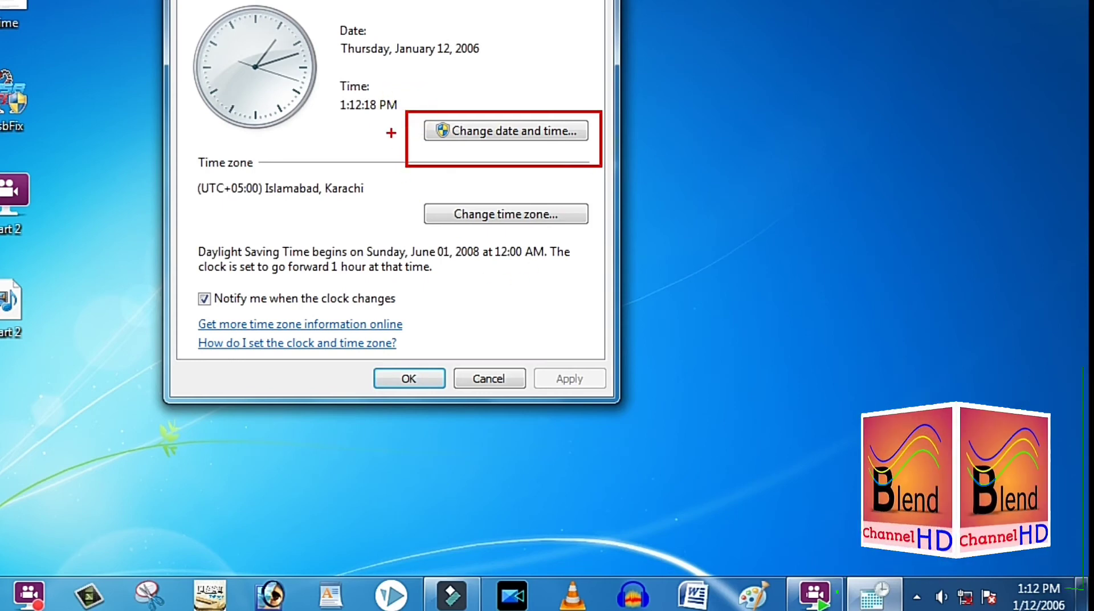
key("Escape")
left_click(493, 129)
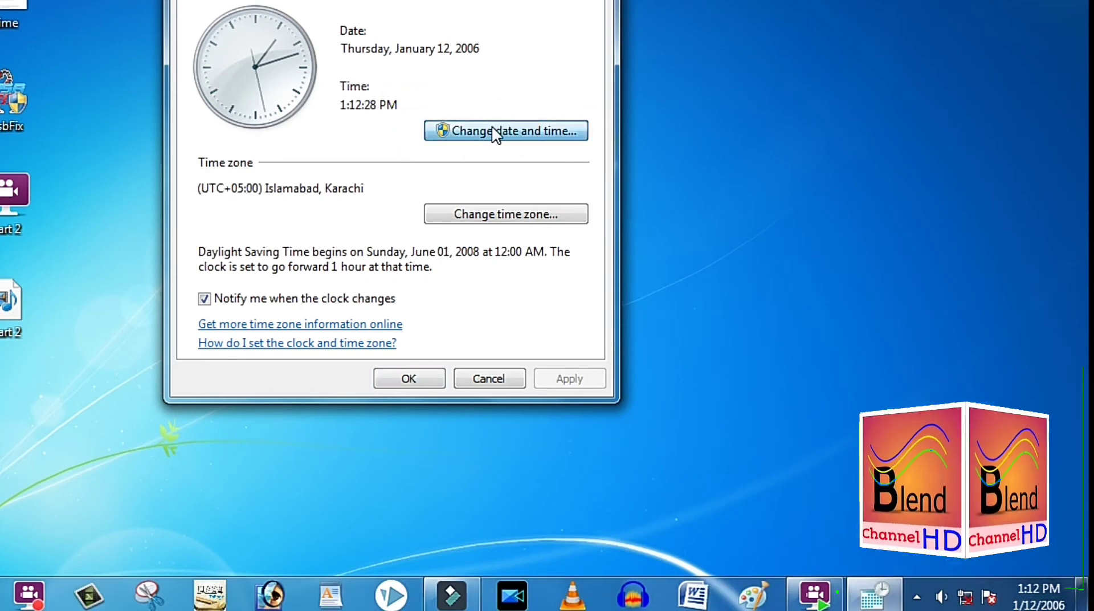
Pick March 21, 2020 in the calendar and set the time to 6:47:57 PM
left_click(514, 131)
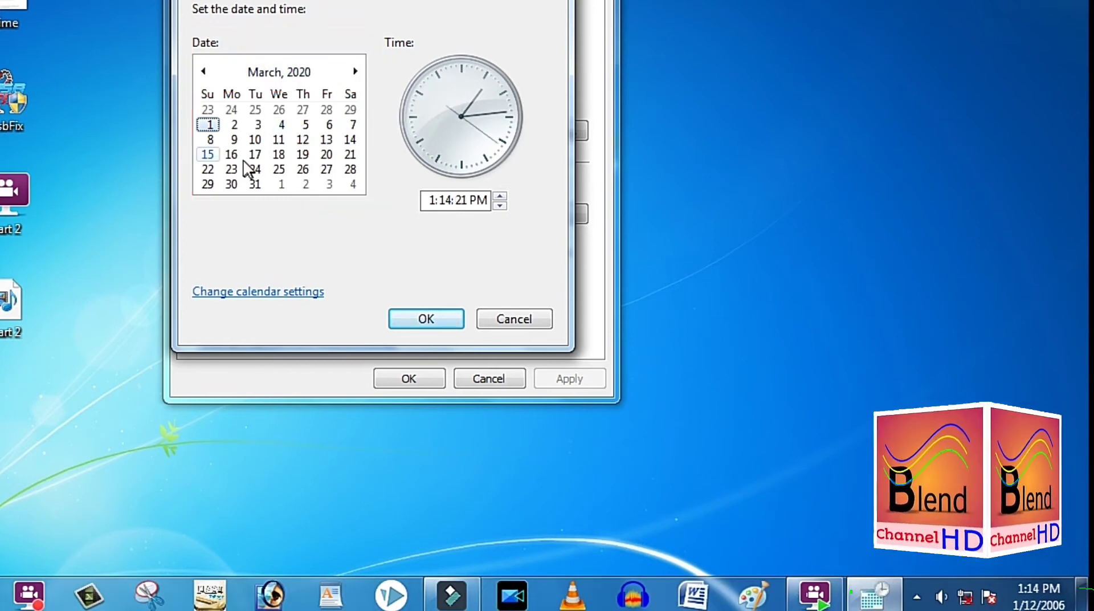
left_click(350, 155)
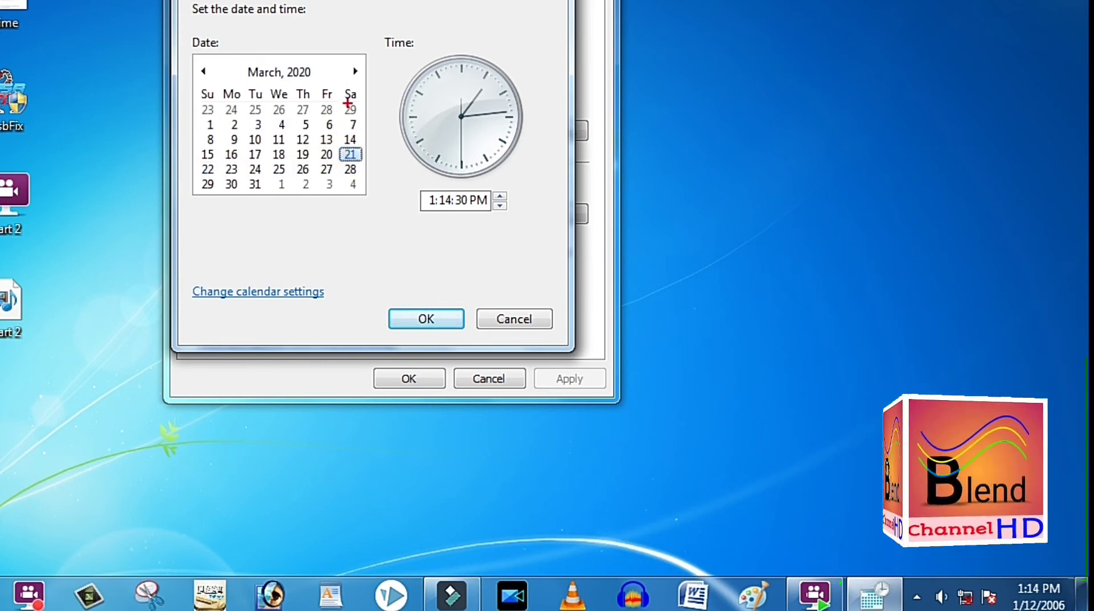
left_click_drag(340, 55, 381, 206)
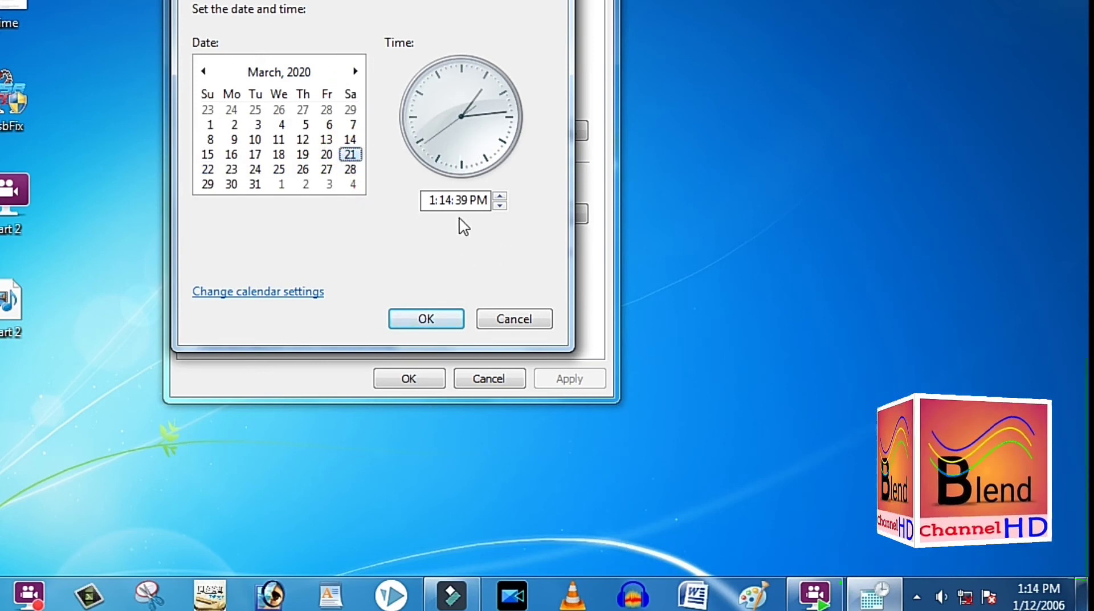
left_click_drag(410, 166, 521, 242)
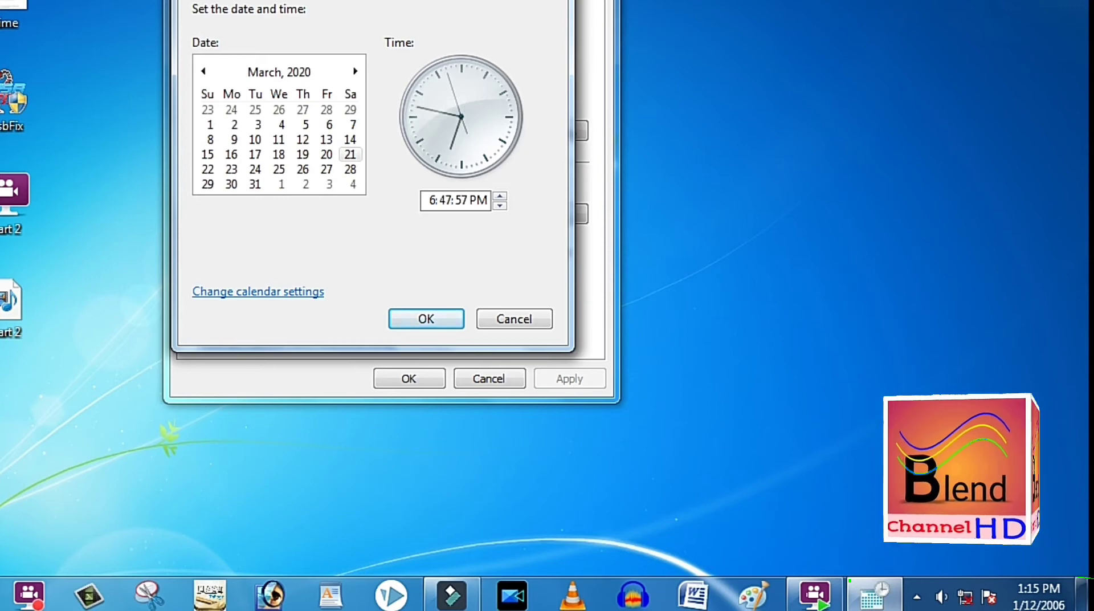
Set the time to PM and confirm both Date and Time dialogs to apply March 21, 2020
left_click(484, 202)
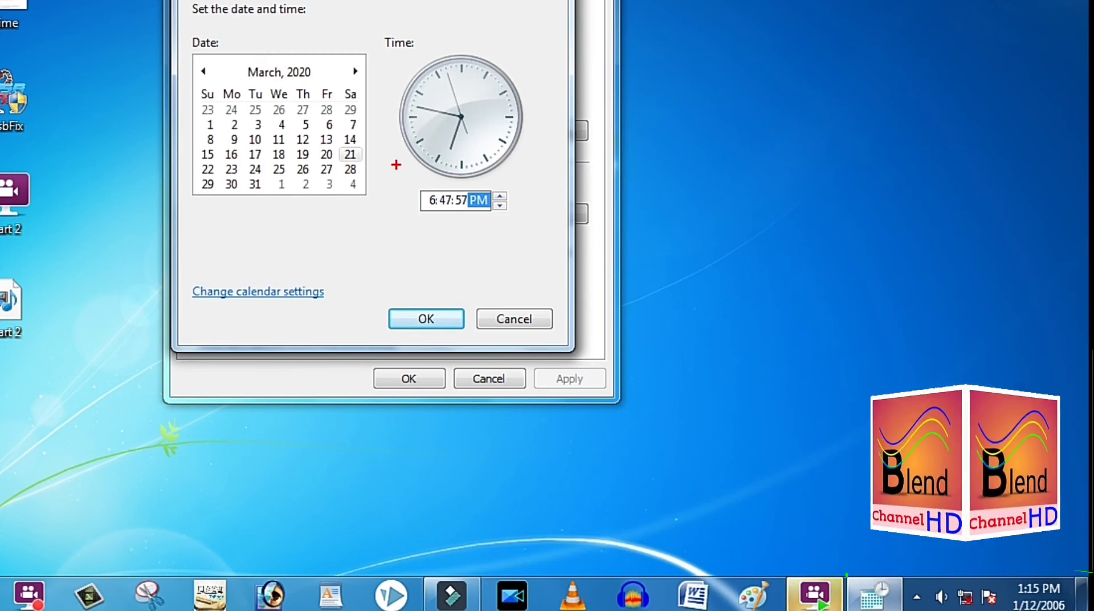
mouse_move(396, 165)
left_mouse_down()
mouse_move(429, 249)
mouse_move(527, 242)
left_mouse_up()
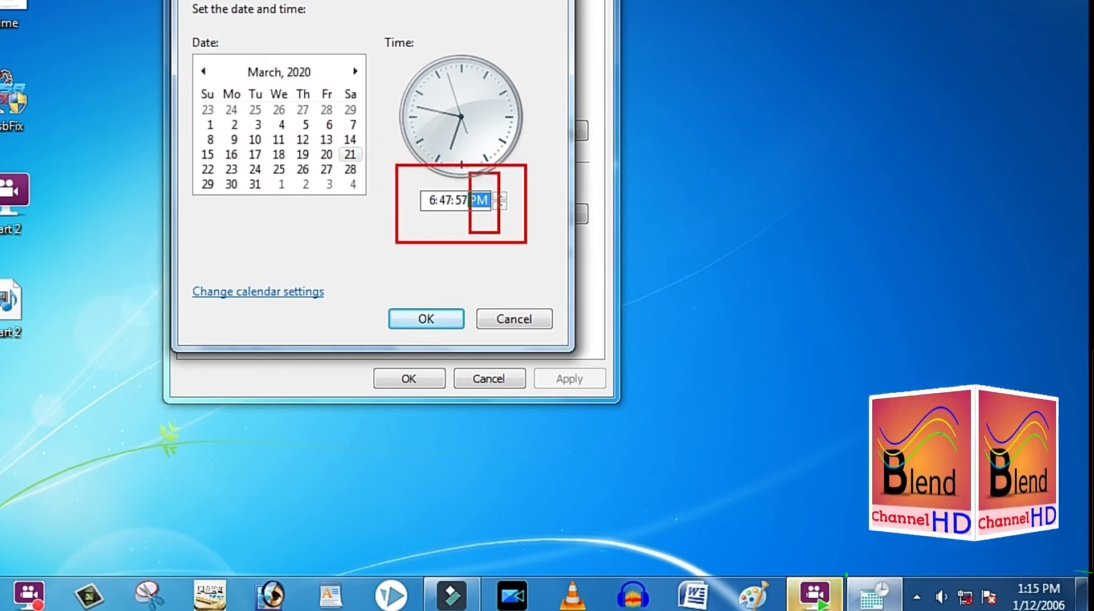
left_click_drag(367, 280, 462, 335)
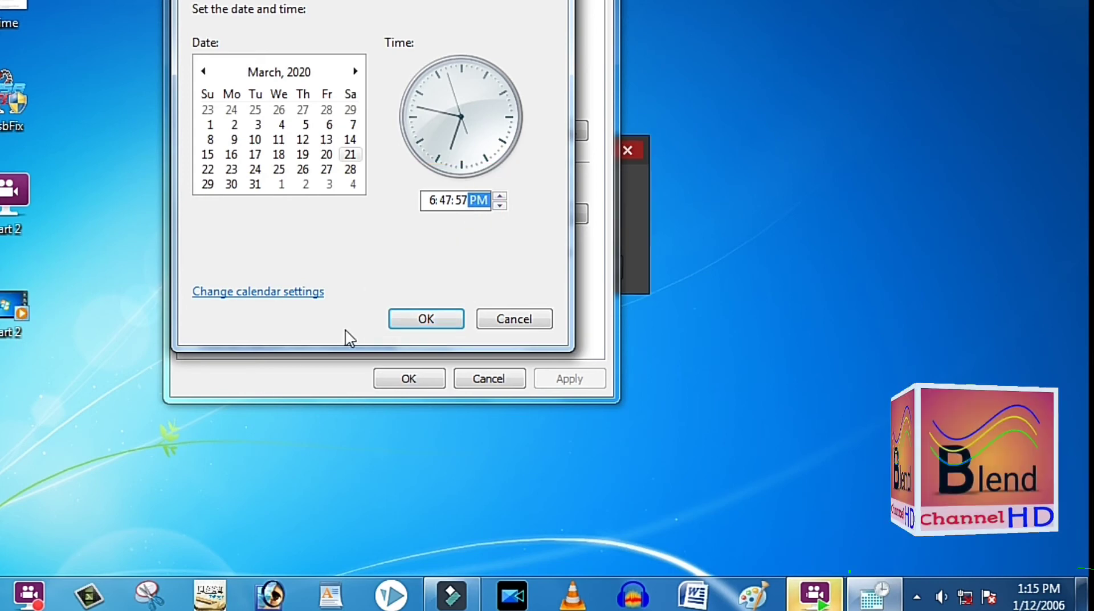
left_click(422, 319)
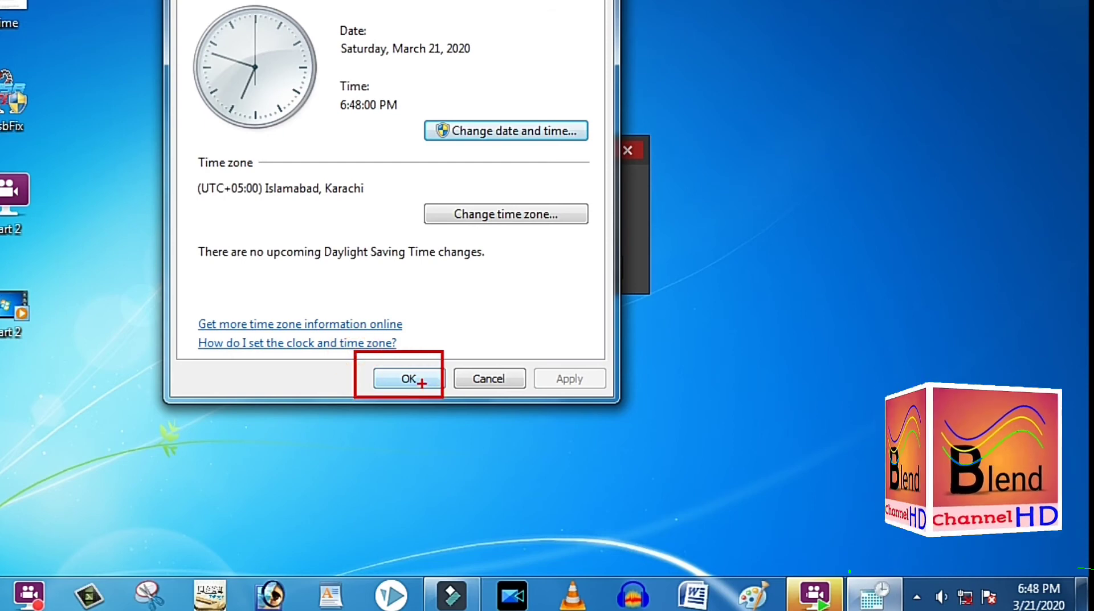
left_click(413, 375)
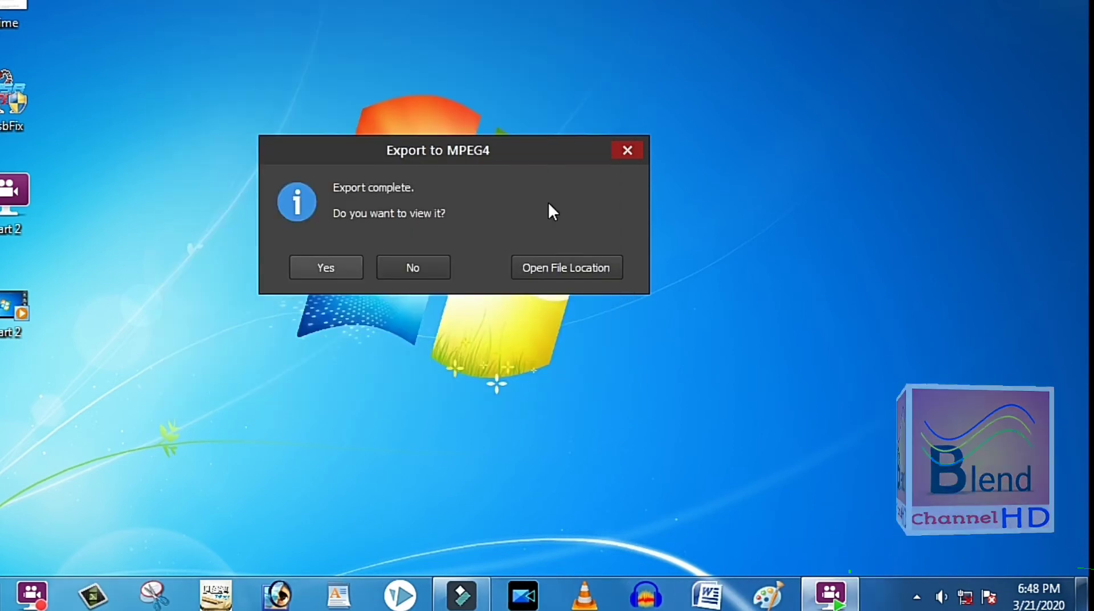
Dismiss the export message, verify the clock reads March 21, 2020, and restore Chrome
left_click(640, 151)
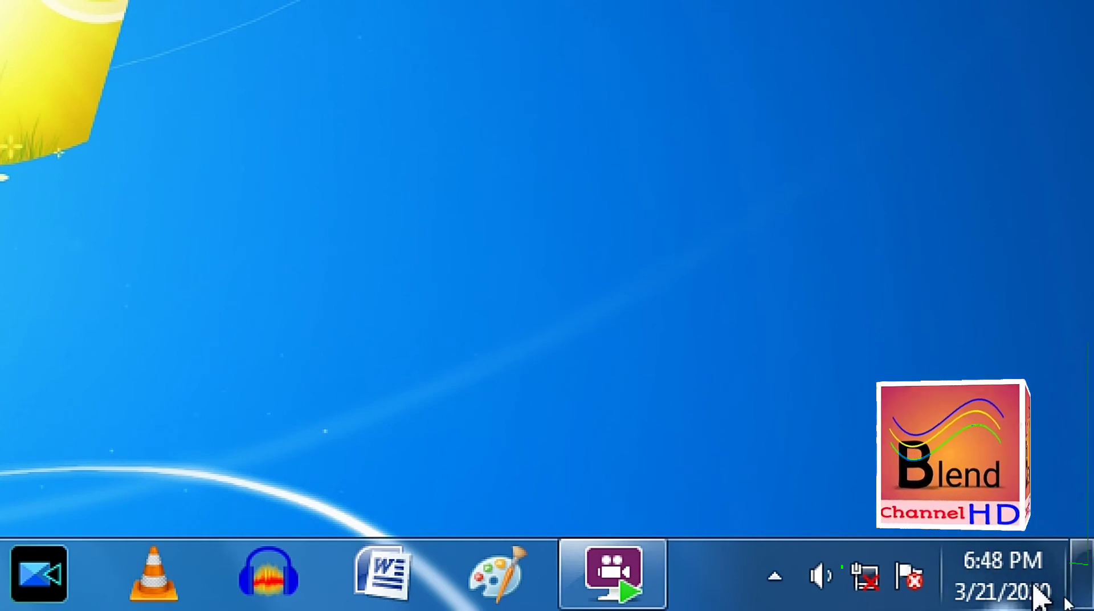
mouse_move(1034, 590)
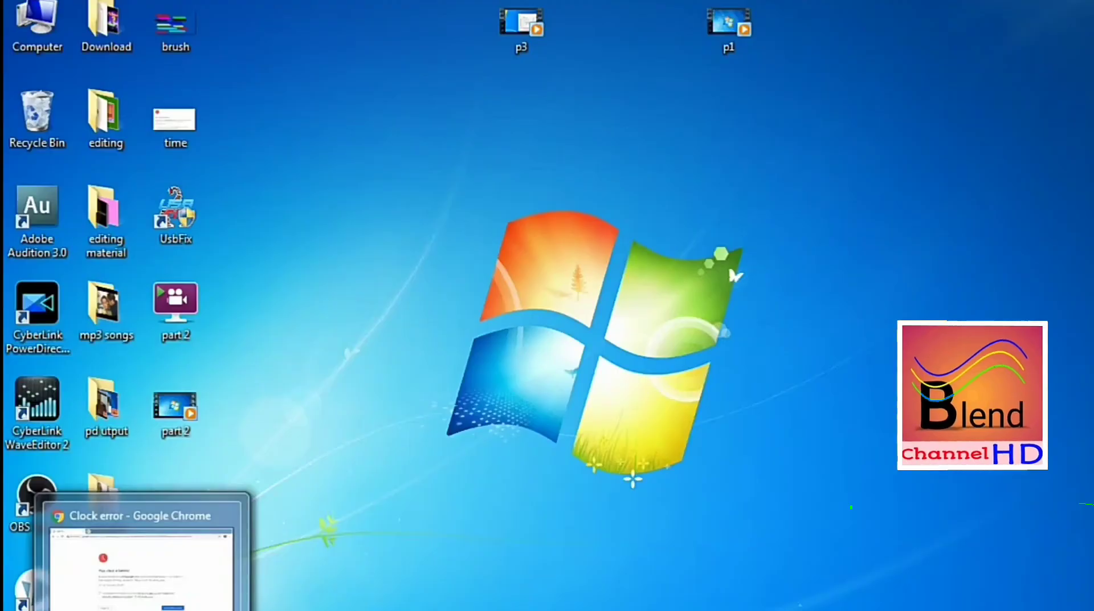
left_click(139, 564)
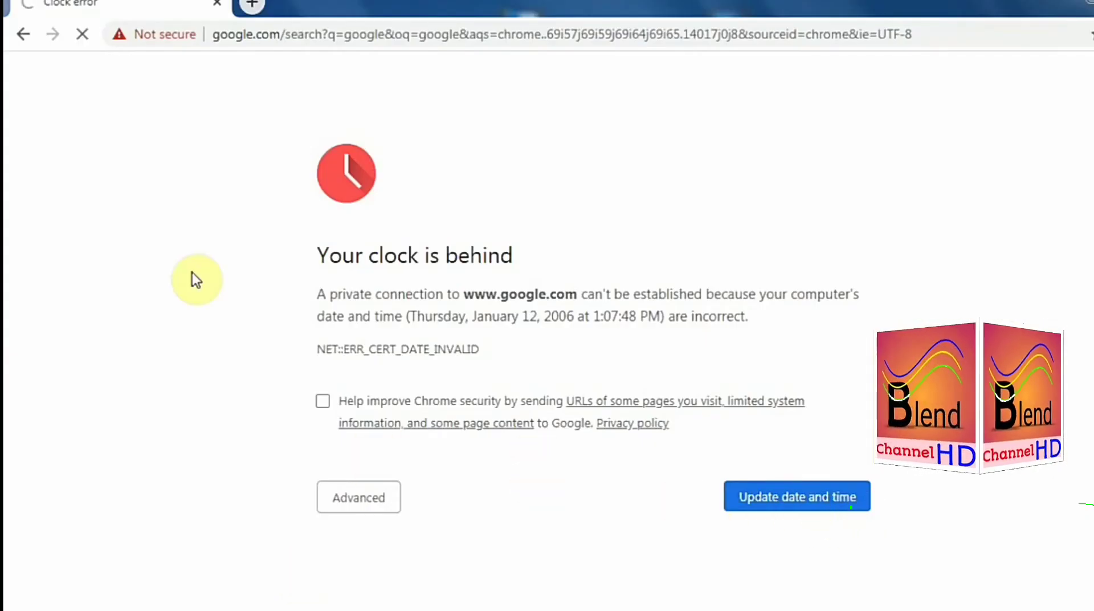
Reload the Google page from the address bar, which now shows a 'No internet' error
left_click(359, 40)
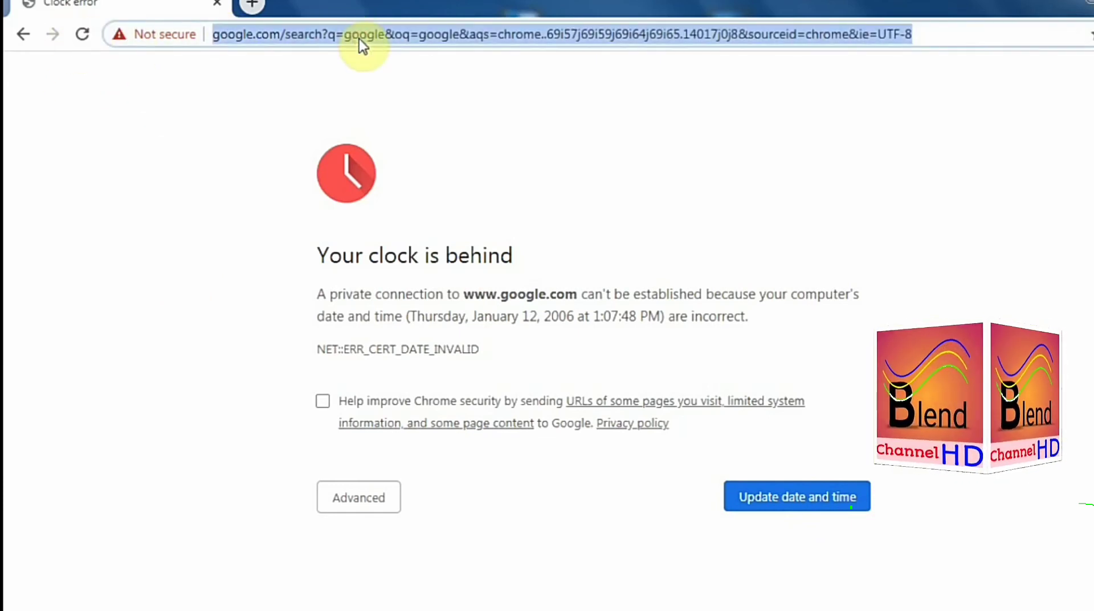
key("Return")
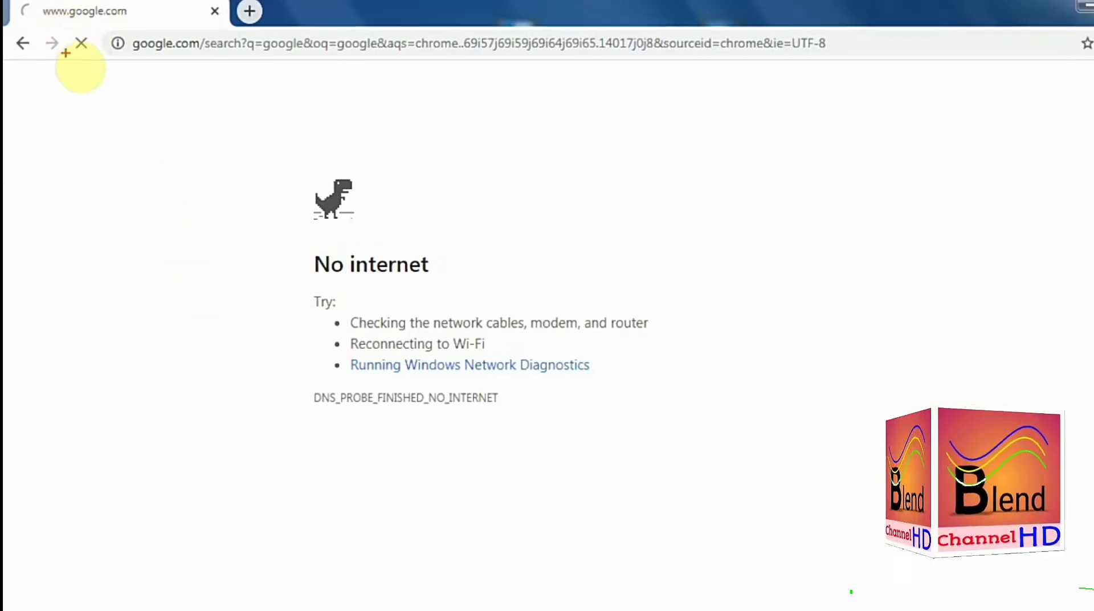
mouse_move(8, 16)
left_mouse_down()
mouse_move(280, 139)
mouse_move(880, 110)
mouse_move(911, 177)
mouse_move(912, 107)
left_mouse_up()
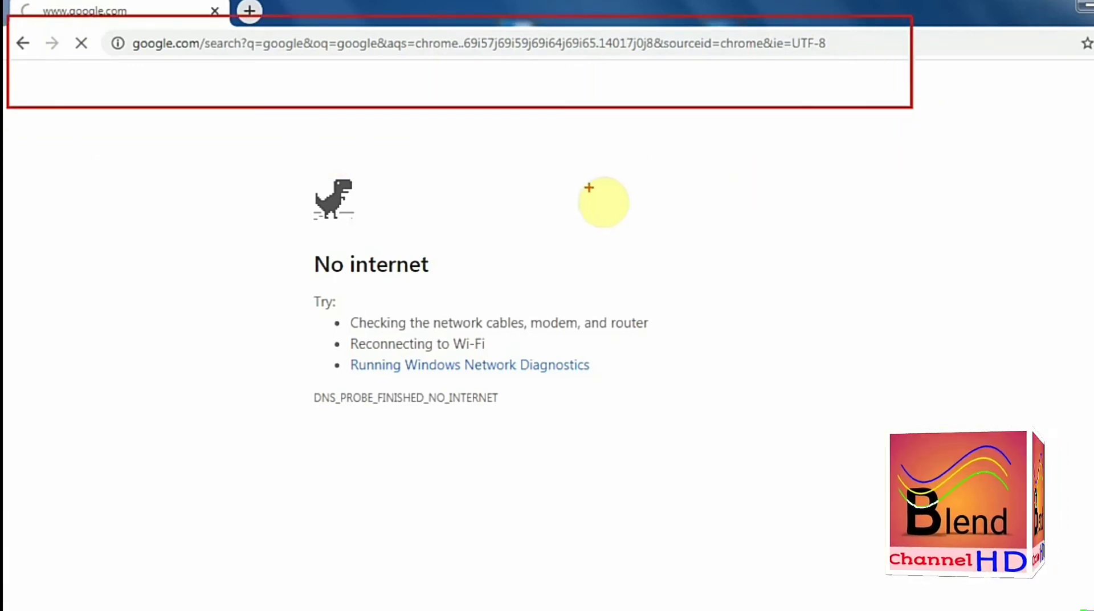
mouse_move(271, 156)
left_mouse_down()
mouse_move(293, 428)
mouse_move(589, 509)
mouse_move(717, 496)
left_mouse_up()
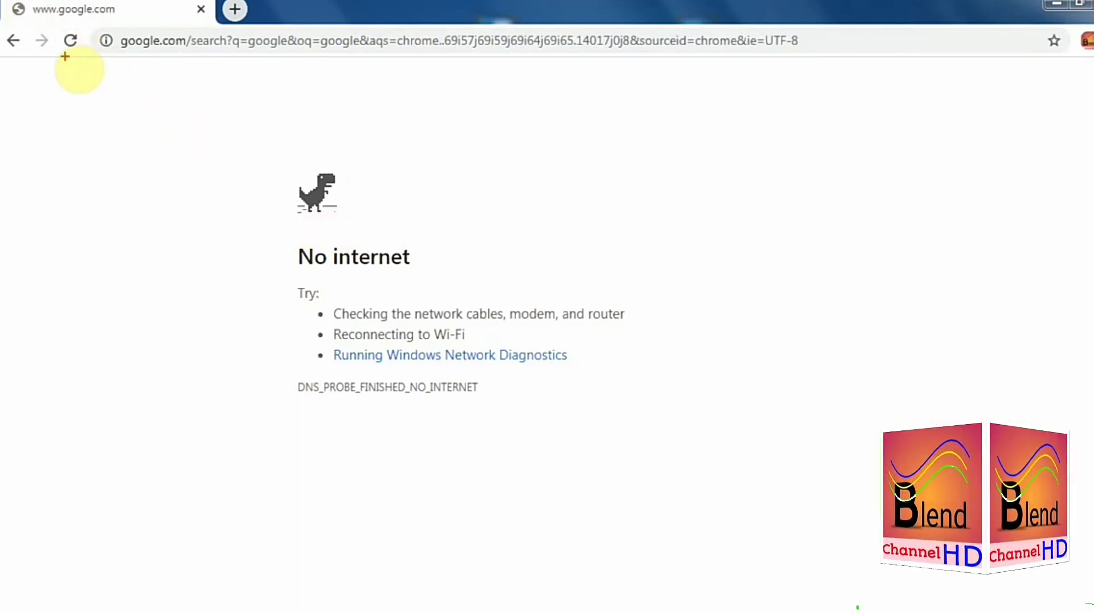
left_click_drag(7, 2, 853, 102)
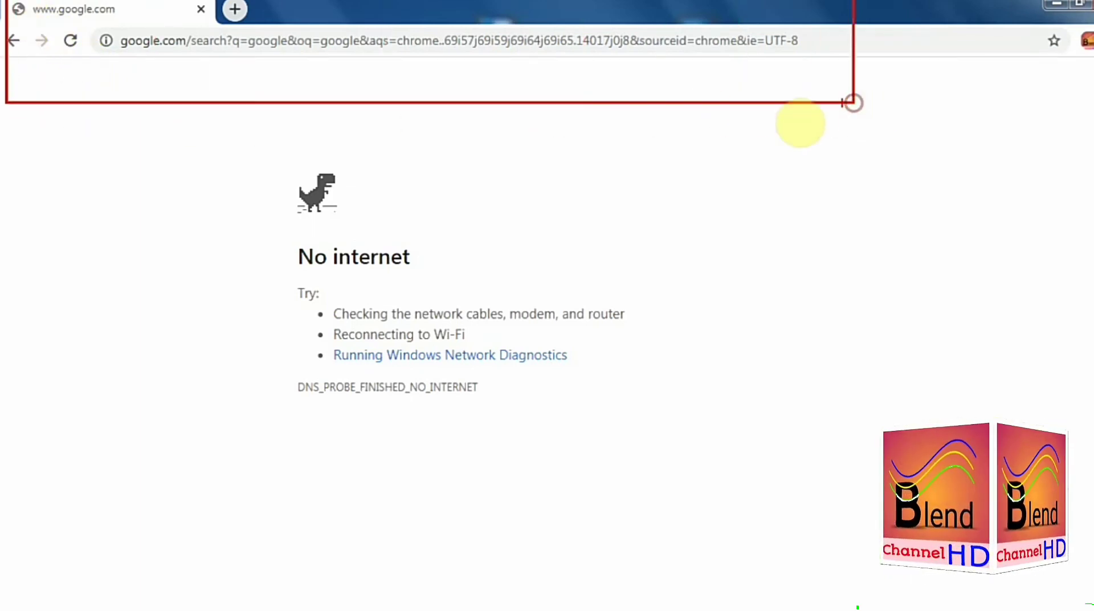
left_click_drag(24, 1, 169, 90)
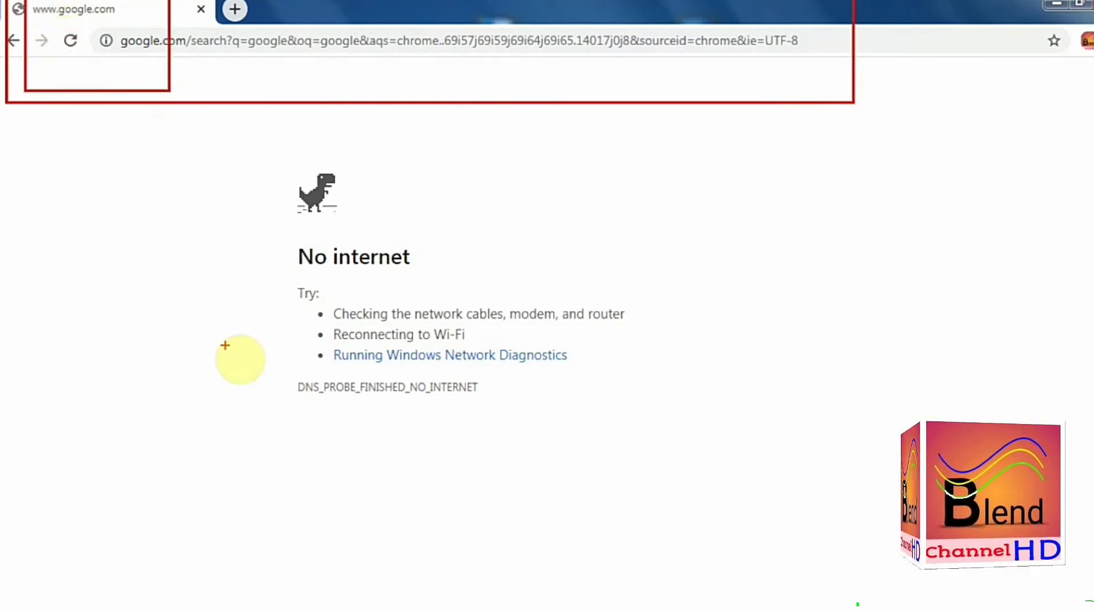
left_click_drag(244, 154, 718, 457)
key("Escape")
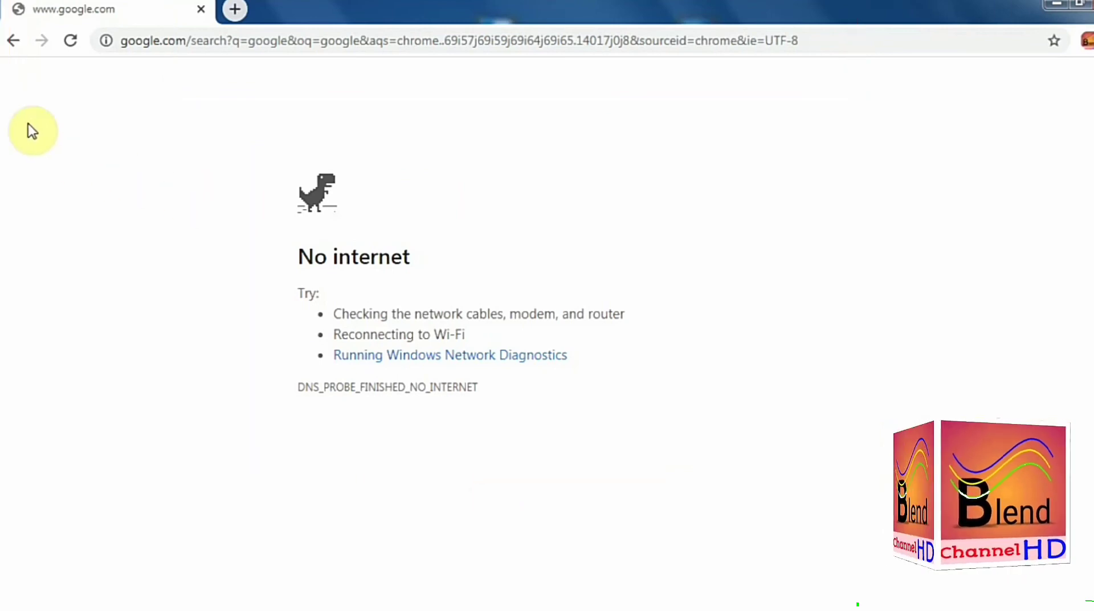
left_click(72, 41)
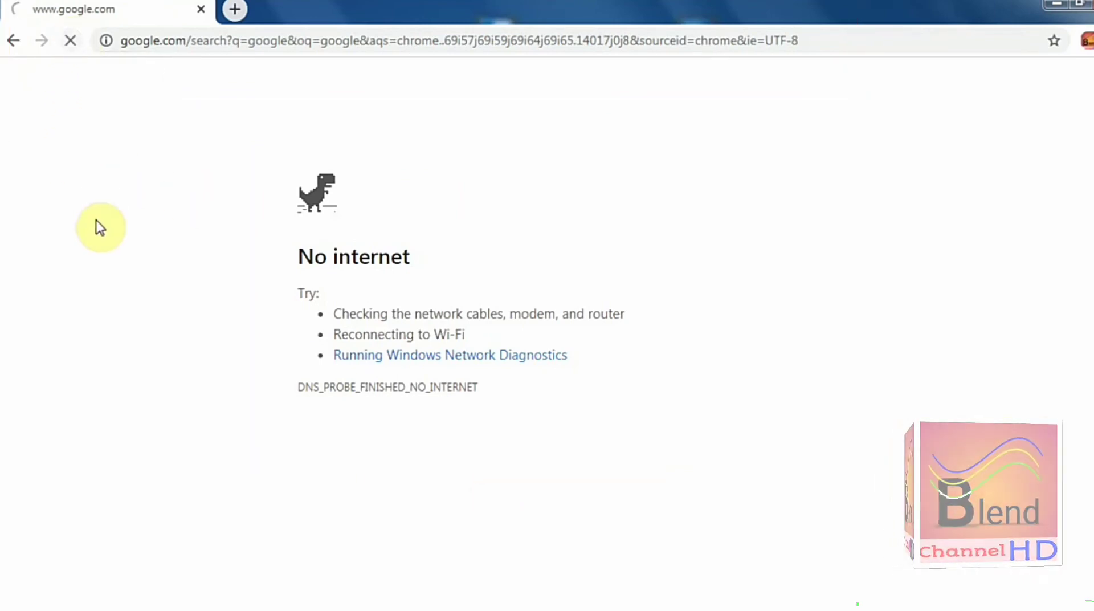